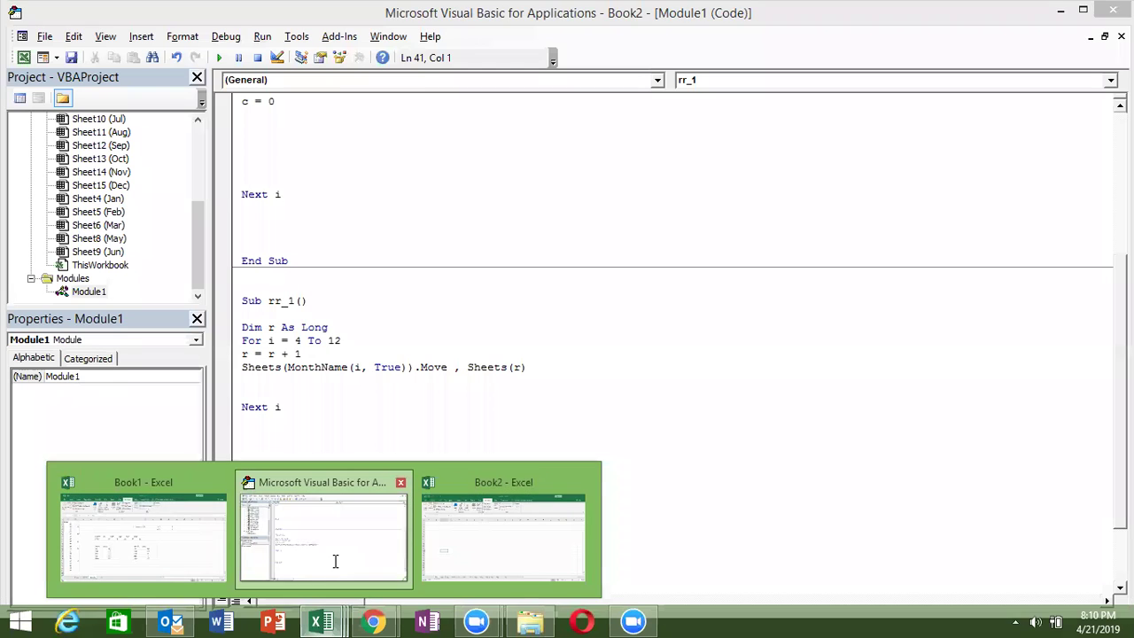
- Back in the macro editor, review the Sheets Move line and the lines around Next i
{"action": "left_click", "coordinate": [334, 559]}
{"action": "double_click", "coordinate": [262, 367]}
{"action": "left_click", "coordinate": [305, 367]}
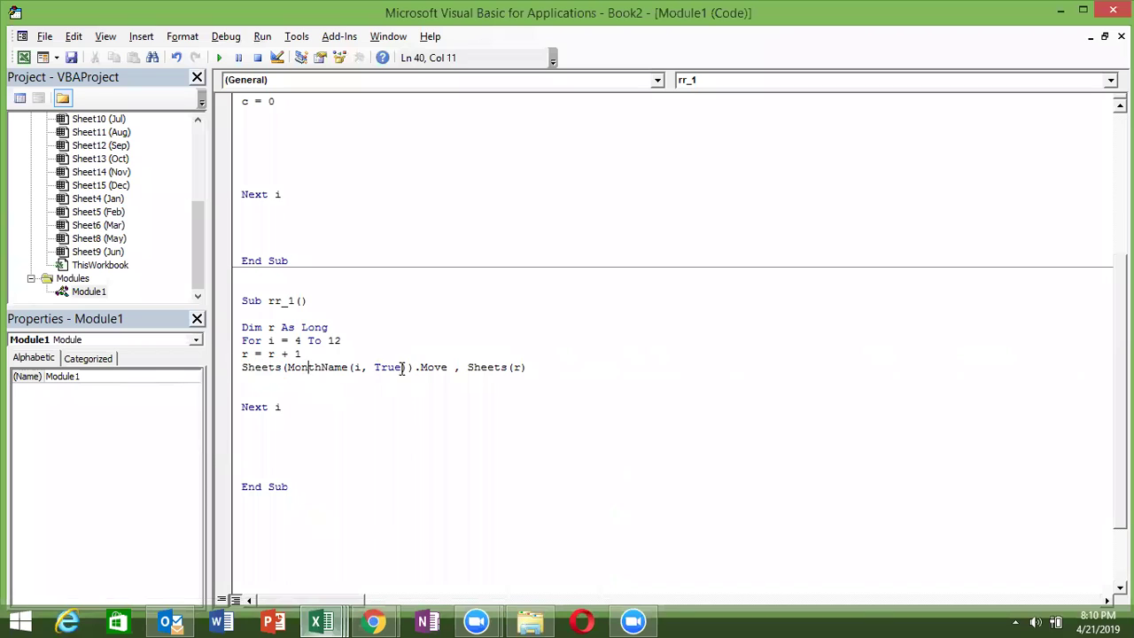
{"action": "left_click", "coordinate": [433, 366]}
{"action": "left_click", "coordinate": [520, 365]}
{"action": "left_click", "coordinate": [327, 423]}
{"action": "left_click", "coordinate": [306, 395]}
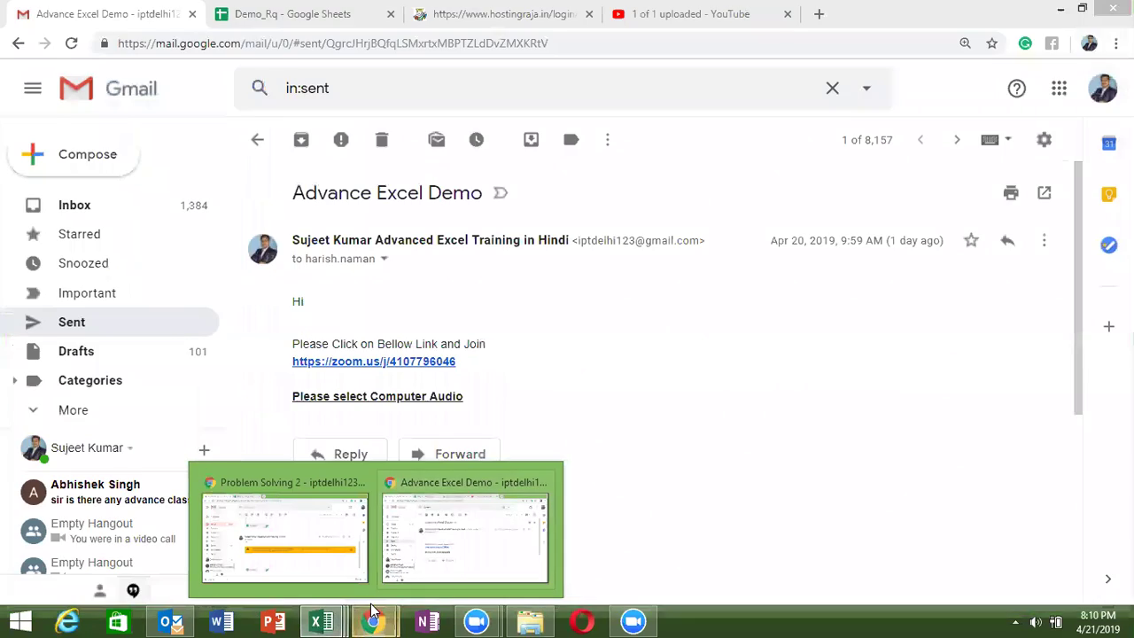
{"action": "mouse_move", "coordinate": [320, 622]}
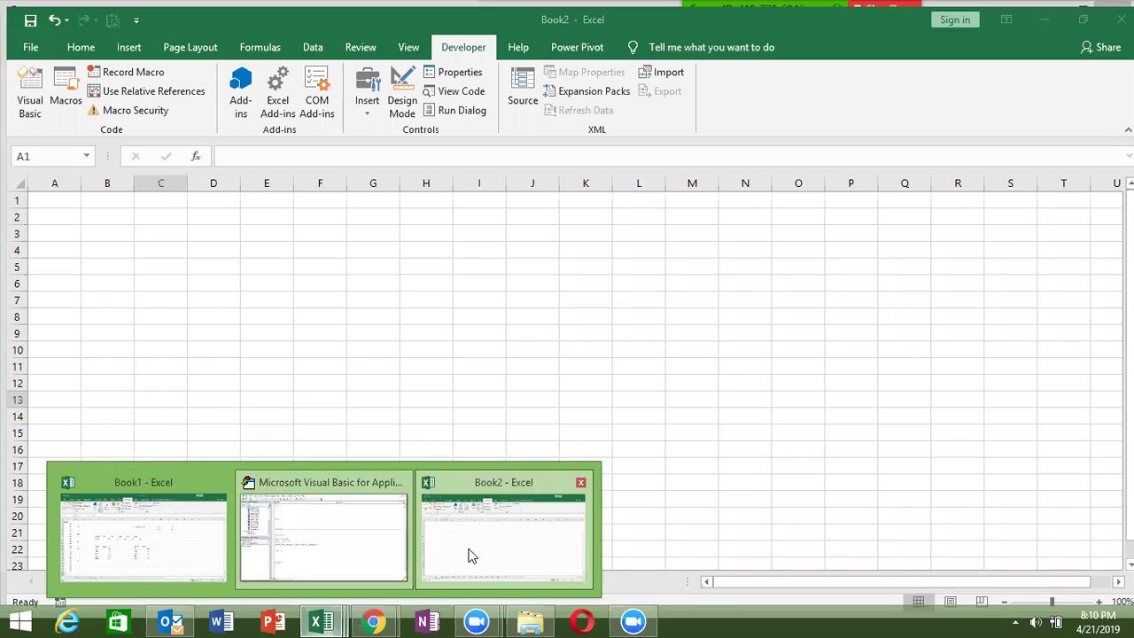
- In Book2, step through the month sheets APR, May, Jun, Jul, Aug, Sep, Oct, Nov and Dec
{"action": "left_click", "coordinate": [450, 549]}
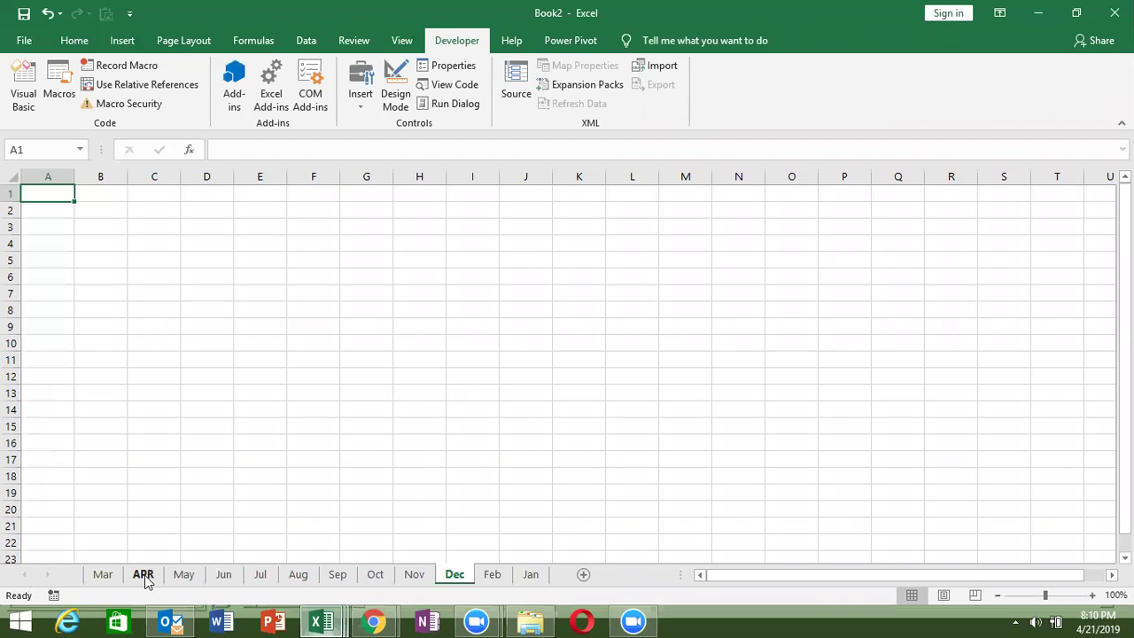
{"action": "left_click", "coordinate": [145, 574]}
{"action": "left_click", "coordinate": [183, 574]}
{"action": "left_click", "coordinate": [223, 576]}
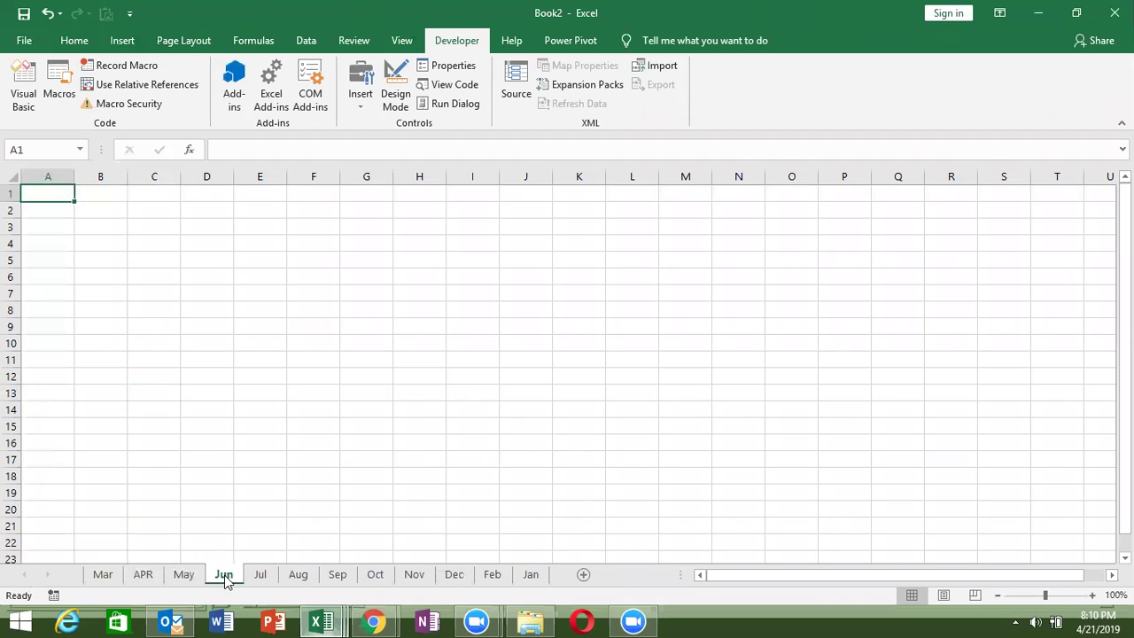
{"action": "left_click", "coordinate": [260, 575]}
{"action": "left_click", "coordinate": [302, 577]}
{"action": "left_click", "coordinate": [332, 574]}
{"action": "left_click", "coordinate": [372, 574]}
{"action": "left_click", "coordinate": [409, 574]}
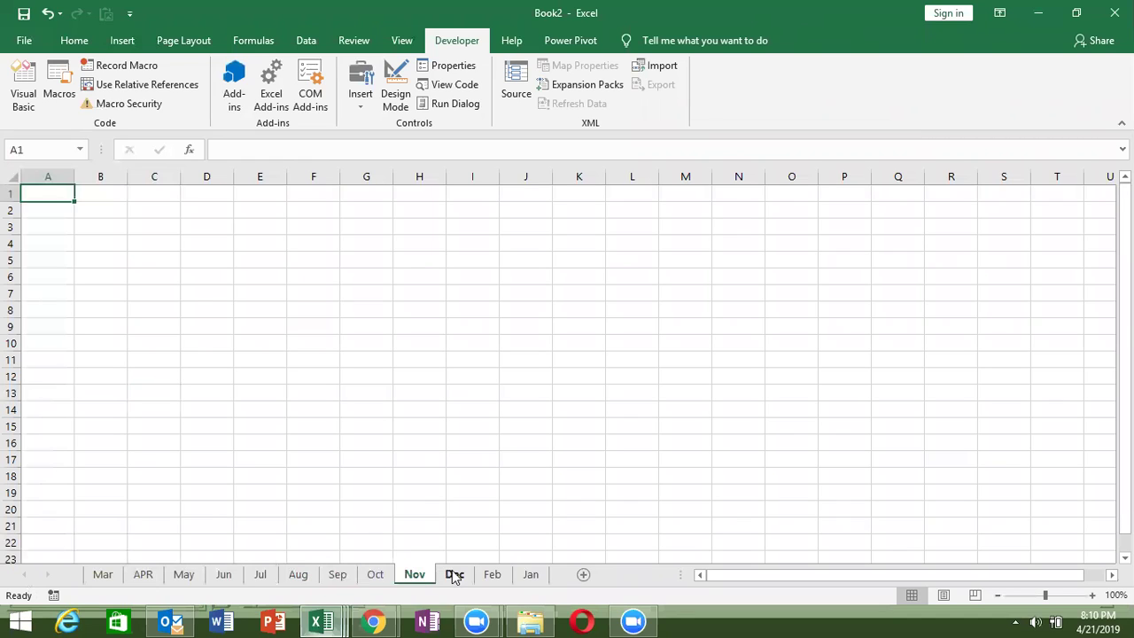
{"action": "left_click", "coordinate": [453, 576]}
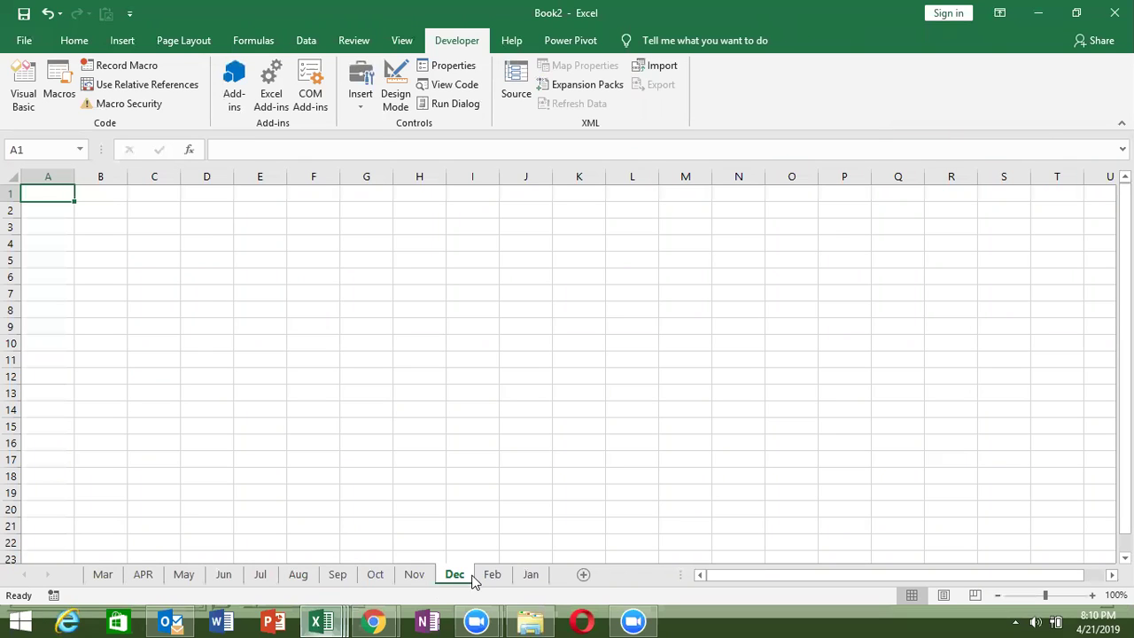
- Return to the rr_1 code and insert blank lines below Next i
{"action": "key", "text": "alt+F11"}
{"action": "key", "text": "Down"}
{"action": "key", "text": "Down"}
{"action": "key", "text": "Return"}
{"action": "key", "text": "Return"}
{"action": "key", "text": "Return"}
{"action": "key", "text": "Up"}
{"action": "key", "text": "Up"}
{"action": "key", "text": "Up"}
{"action": "key", "text": "Up"}
{"action": "key", "text": "Up"}
{"action": "key", "text": "Up"}
{"action": "key", "text": "Up"}
{"action": "key", "text": "Up"}
{"action": "key", "text": "Up"}
{"action": "key", "text": "Down"}
{"action": "key", "text": "Down"}
{"action": "key", "text": "Down"}
{"action": "key", "text": "Down"}
{"action": "key", "text": "Down"}
{"action": "key", "text": "Down"}
{"action": "key", "text": "Down"}
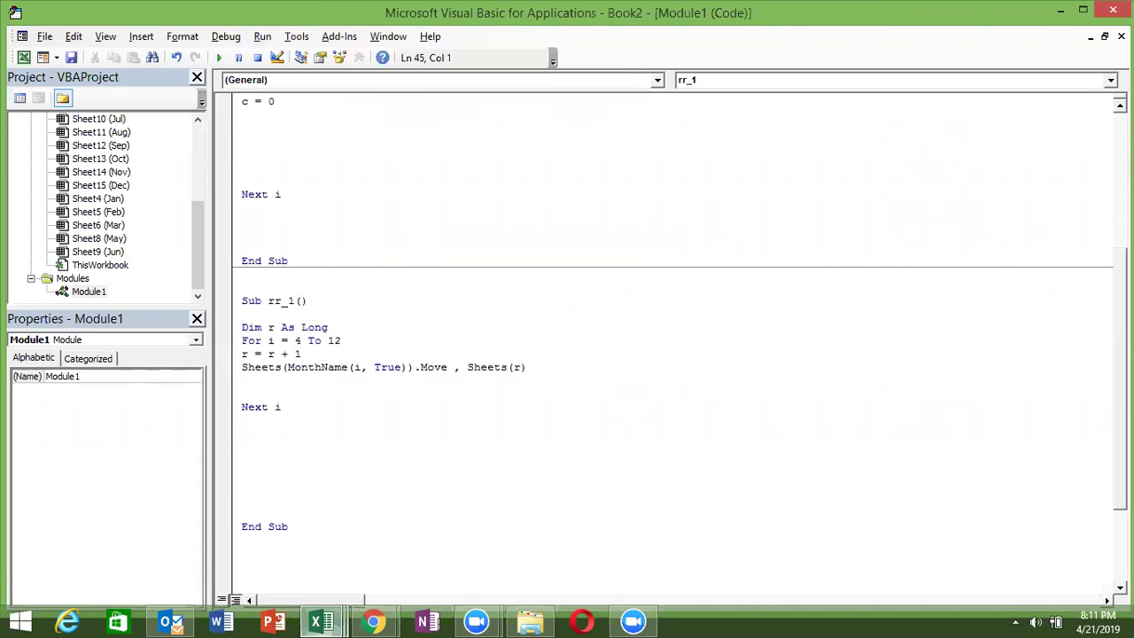
- Start a 'For i = 1 to 3' loop after Next i, then remove it
{"action": "key", "text": "Return"}
{"action": "type", "text": "for"}
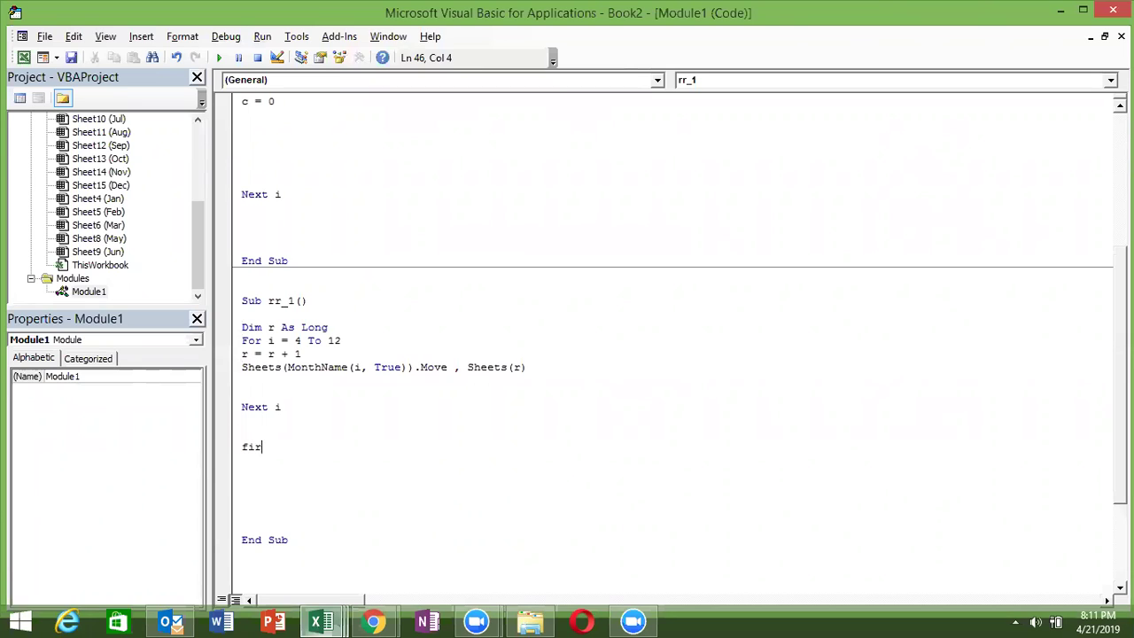
{"action": "key", "text": "BackSpace"}
{"action": "key", "text": "BackSpace"}
{"action": "key", "text": "BackSpace"}
{"action": "type", "text": "or "}
{"action": "type", "text": "i = "}
{"action": "type", "text": "1"}
{"action": "type", "text": "2"}
{"action": "key", "text": "BackSpace"}
{"action": "type", "text": "to 3"}
{"action": "key", "text": "Return"}
{"action": "key", "text": "Return"}
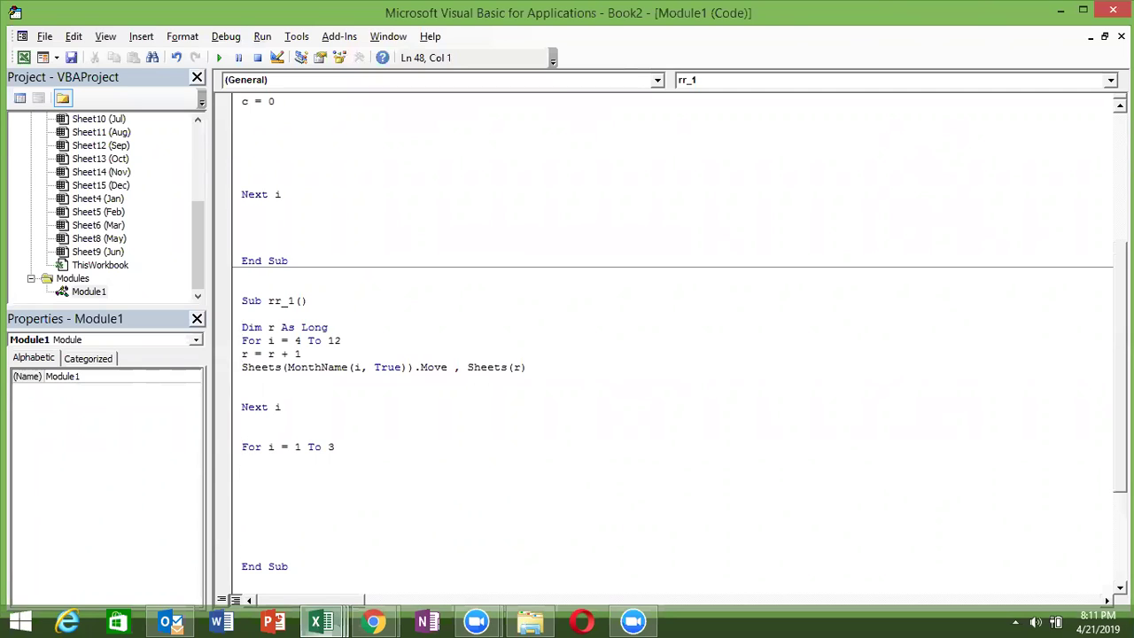
{"action": "key", "text": "BackSpace"}
{"action": "key", "text": "BackSpace"}
{"action": "key", "text": "BackSpace"}
{"action": "key", "text": "BackSpace"}
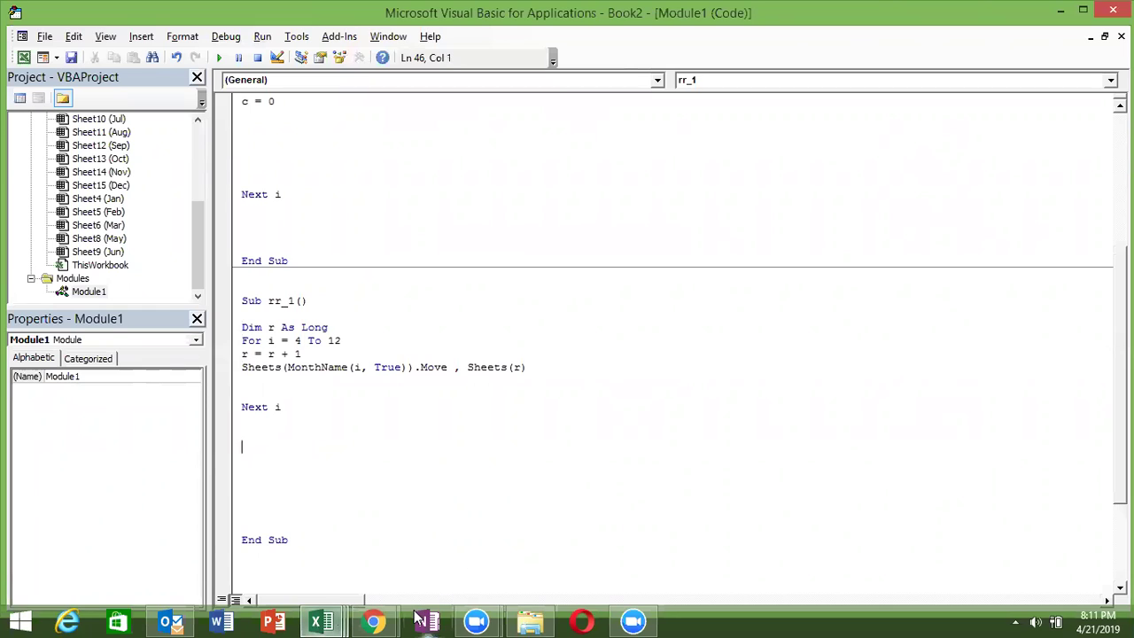
- Add the line Sheets("JAN").Move , Sheets("Jan") after the loop
{"action": "type", "text": "sheets(\"JAN"}
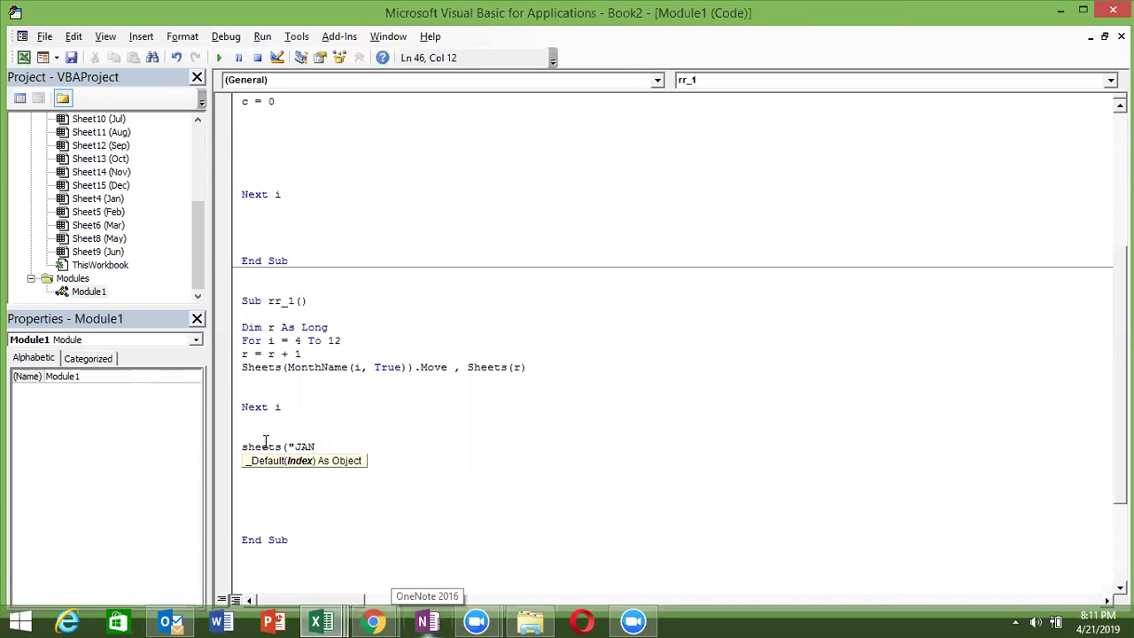
{"action": "type", "text": "\").mov"}
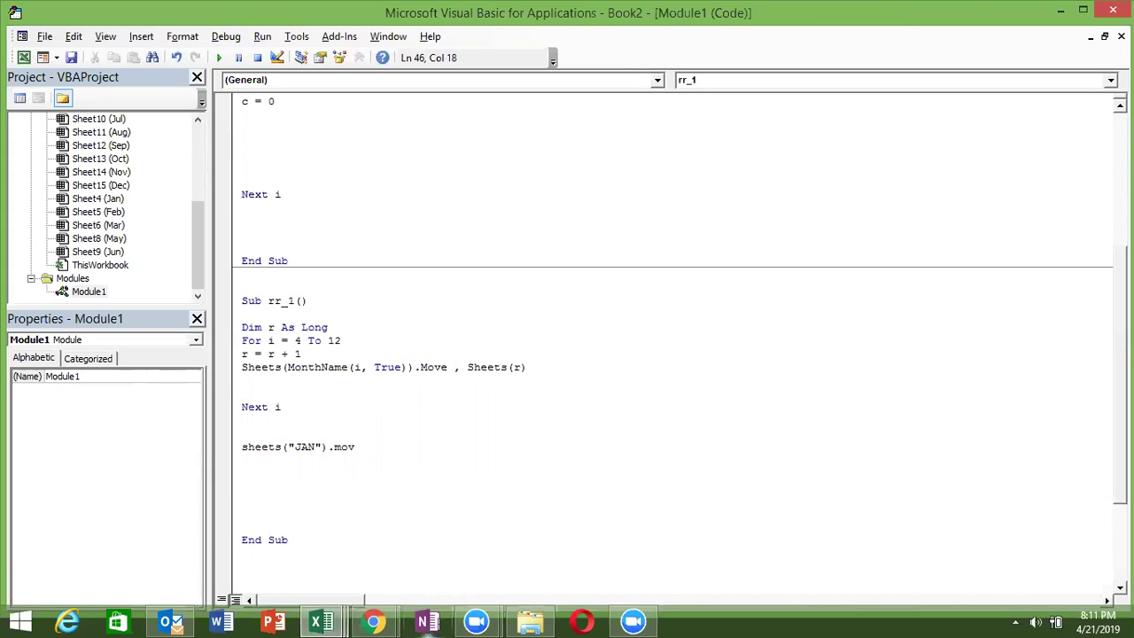
{"action": "type", "text": "e,sheets(\"Ja"}
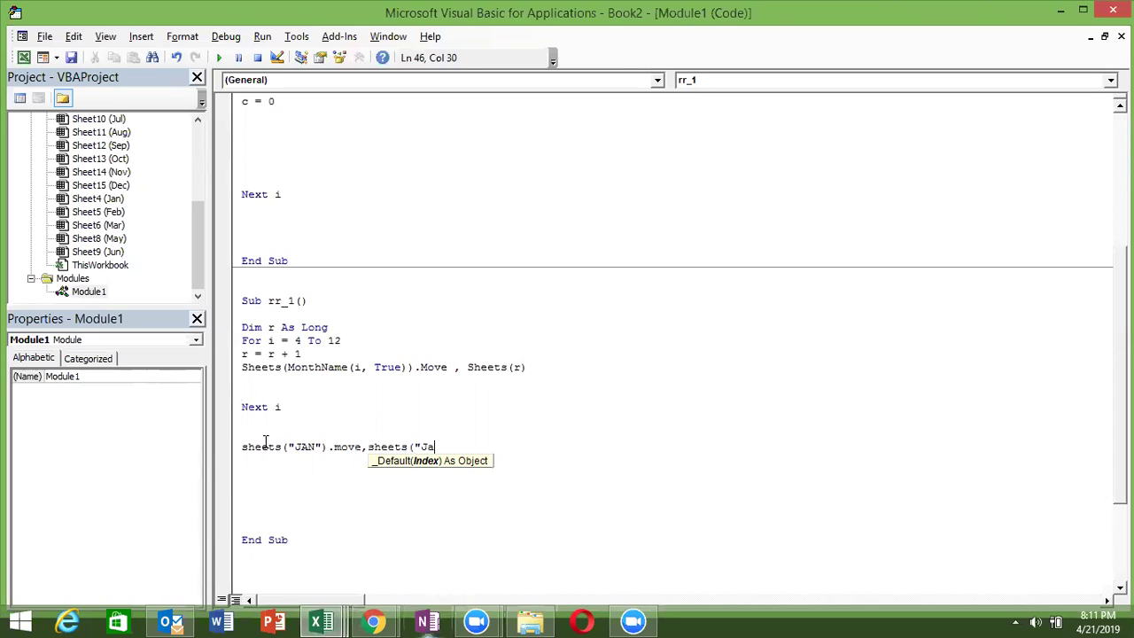
{"action": "type", "text": "n"}
{"action": "key", "text": "BackSpace"}
{"action": "type", "text": "n\")"}
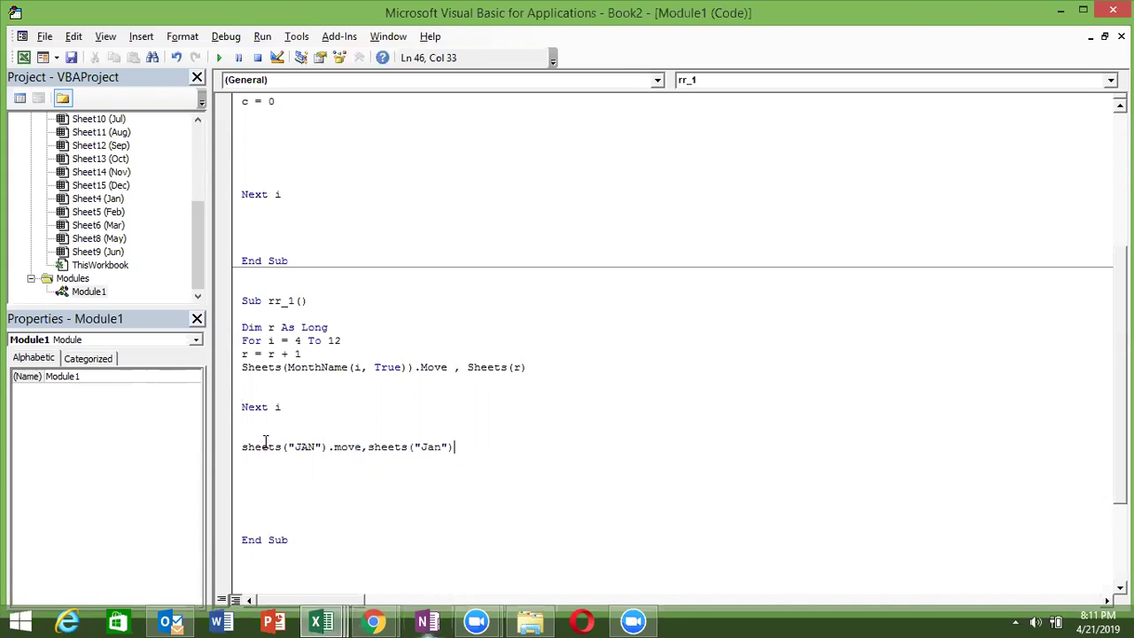
{"action": "key", "text": "Return"}
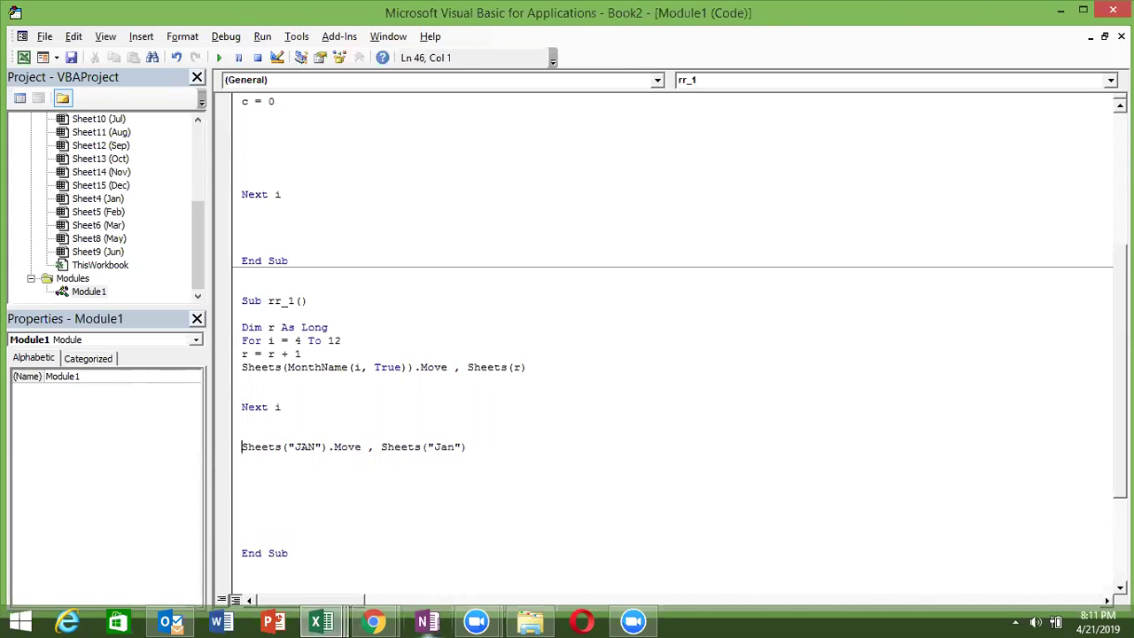
{"action": "left_click", "coordinate": [448, 447]}
- Change the target to Dec so JAN moves after Dec, and duplicate that line twice
{"action": "double_click", "coordinate": [447, 448]}
{"action": "type", "text": "Dec"}
{"action": "left_click", "coordinate": [386, 465]}
{"action": "key", "text": "Up"}
{"action": "key", "text": "shift+Down"}
{"action": "key", "text": "ctrl+c"}
{"action": "key", "text": "ctrl+v"}
{"action": "key", "text": "ctrl+v"}
{"action": "key", "text": "ctrl+v"}
- Edit the copies so Feb moves after JAN and Mar moves after Feb
{"action": "double_click", "coordinate": [310, 462]}
{"action": "type", "text": "Fe"}
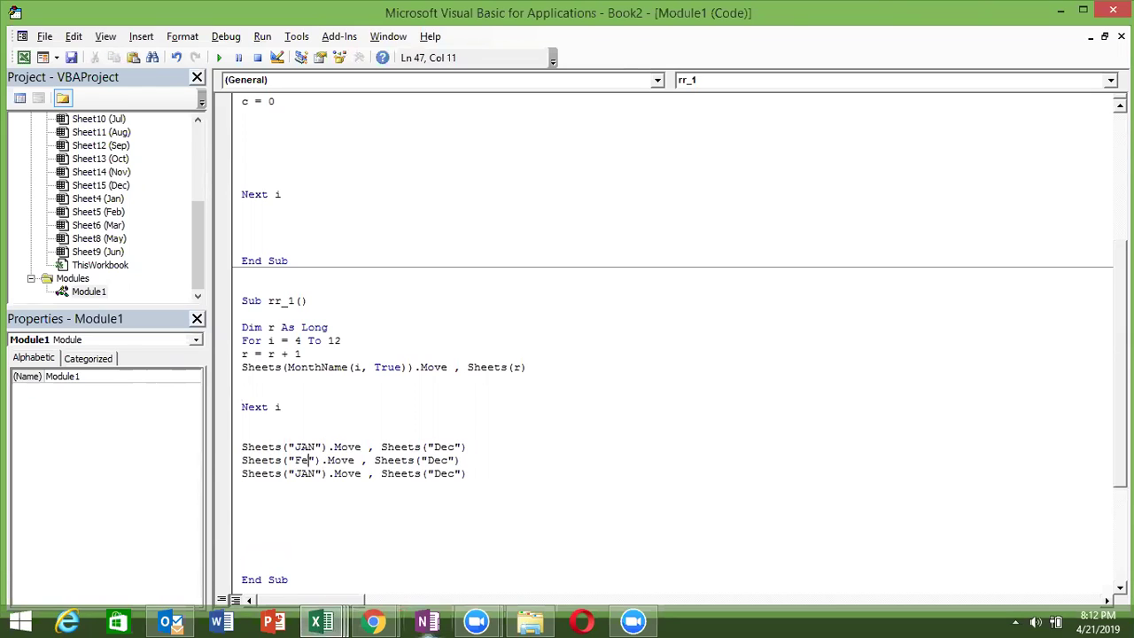
{"action": "type", "text": "b"}
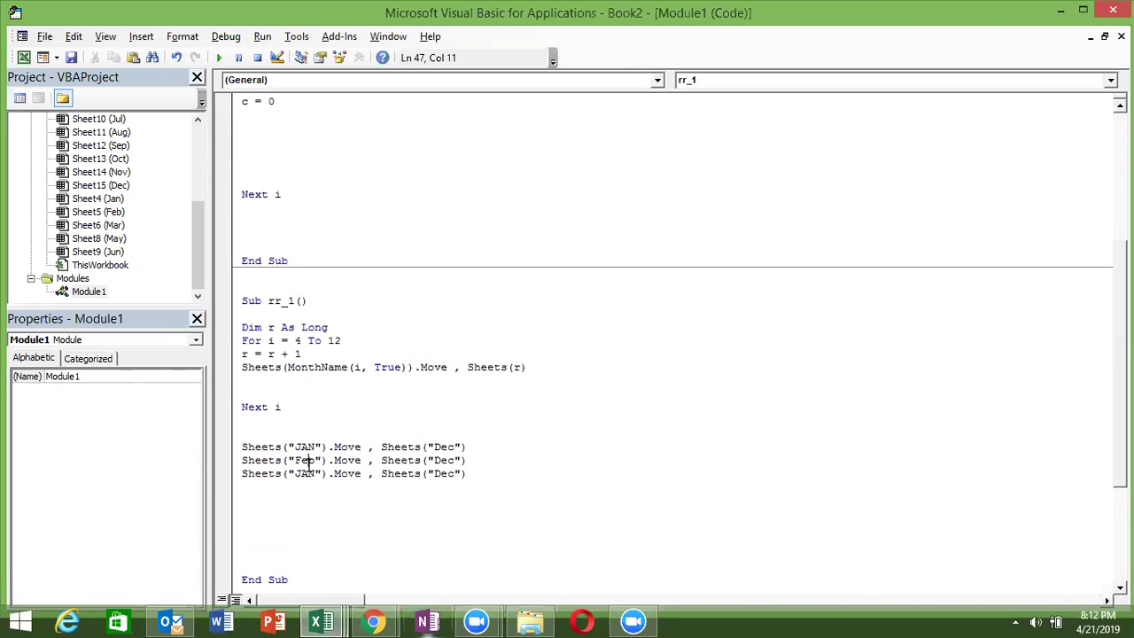
{"action": "double_click", "coordinate": [308, 474]}
{"action": "type", "text": "Mar"}
{"action": "double_click", "coordinate": [445, 460]}
{"action": "type", "text": "JAN"}
{"action": "double_click", "coordinate": [443, 474]}
{"action": "type", "text": "F"}
{"action": "type", "text": "e"}
{"action": "type", "text": "b"}
- Run the rr_1 macro to reorder the month sheets
{"action": "left_click", "coordinate": [430, 425]}
{"action": "left_click", "coordinate": [304, 327]}
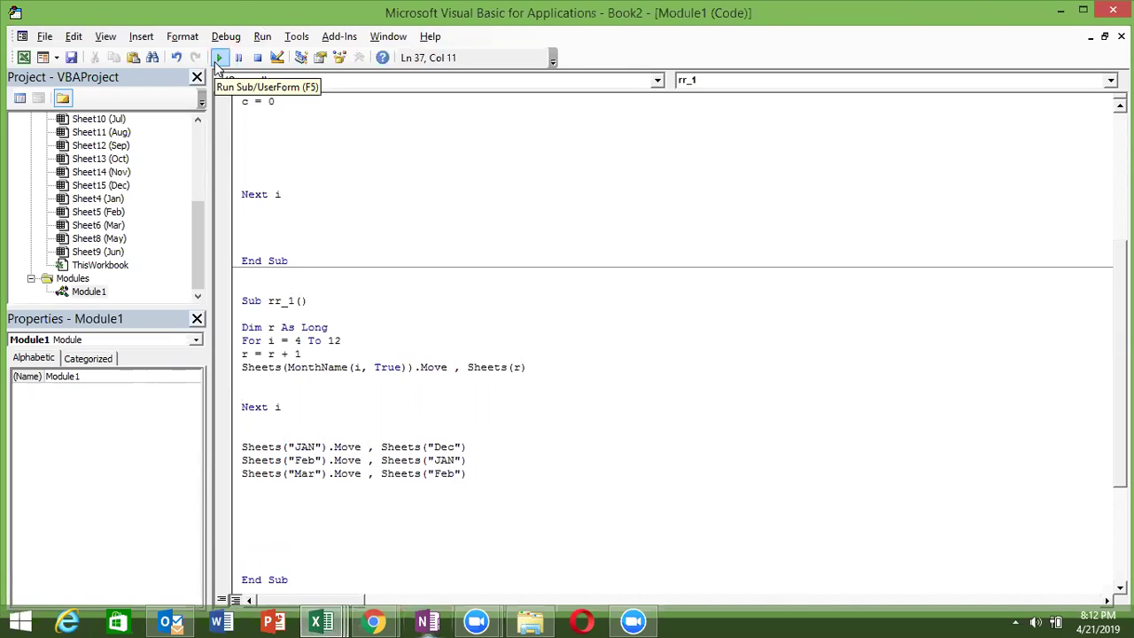
{"action": "left_click", "coordinate": [219, 58]}
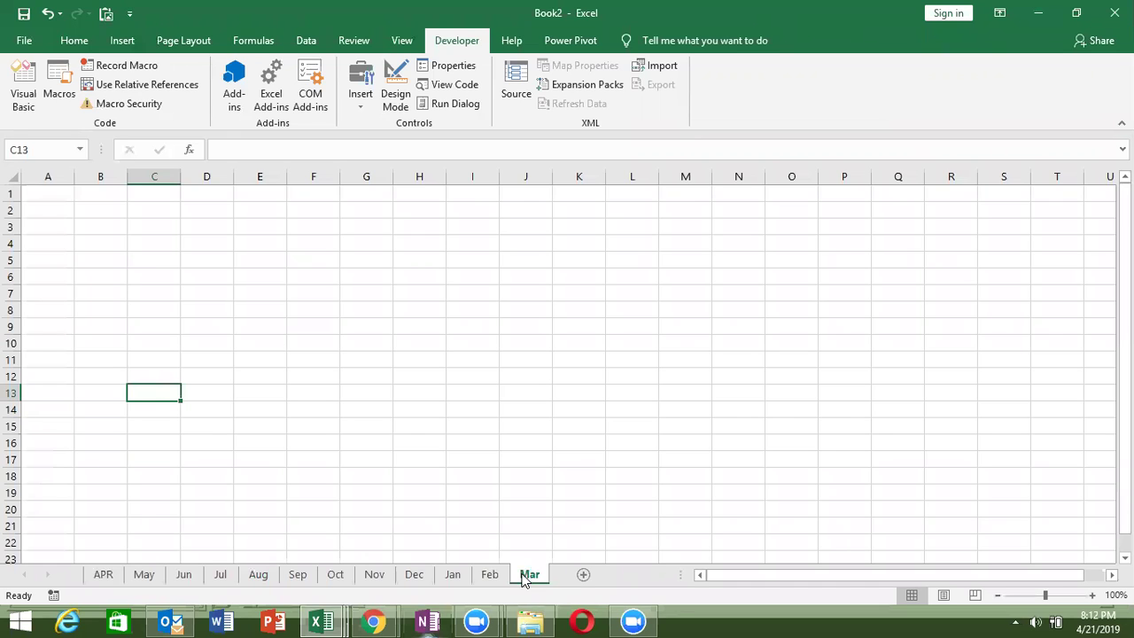
{"action": "key", "text": "alt+F11"}
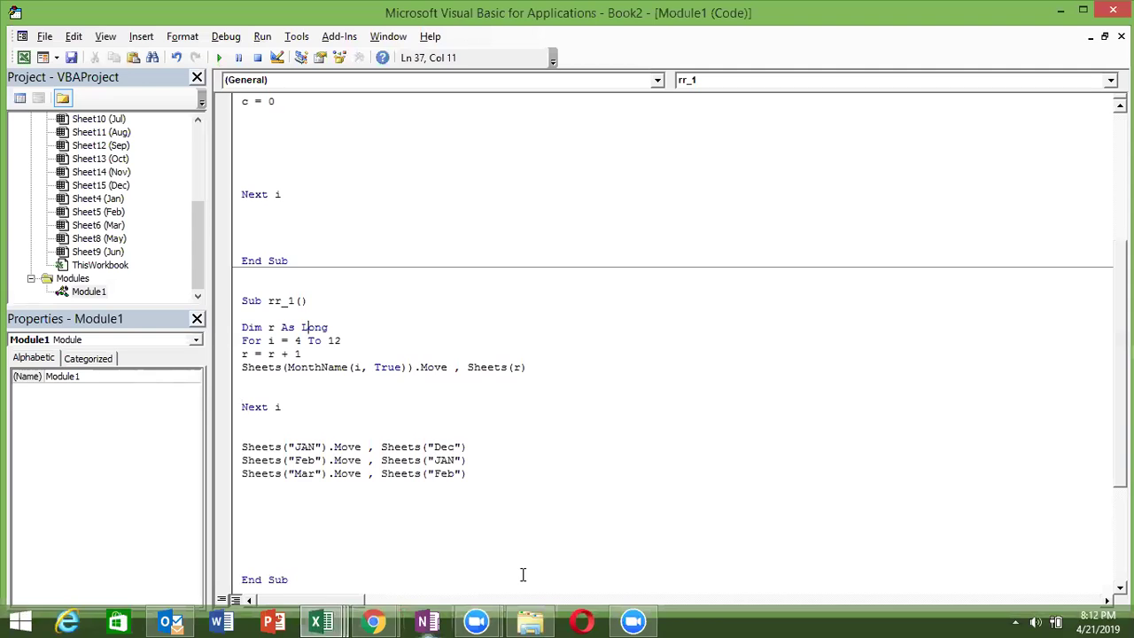
{"action": "key", "text": "Down"}
{"action": "key", "text": "Down"}
{"action": "key", "text": "Down"}
{"action": "key", "text": "Down"}
{"action": "key", "text": "ctrl+End"}
{"action": "key", "text": "Return"}
{"action": "key", "text": "Return"}
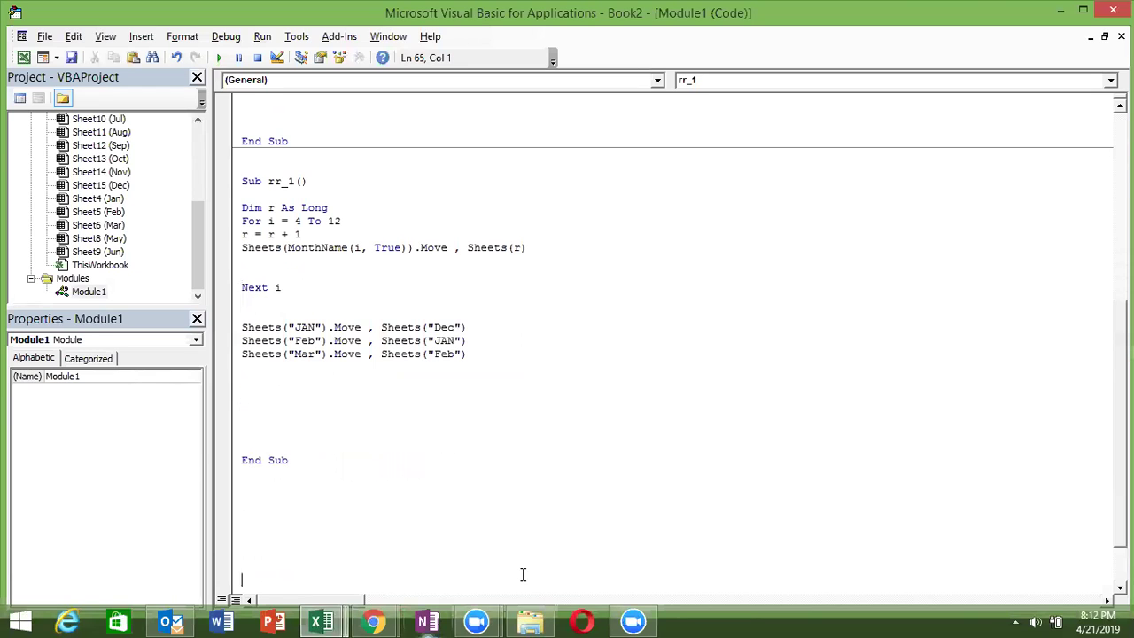
{"action": "left_click_drag", "start_coordinate": [295, 221], "coordinate": [341, 221]}
{"action": "left_click_drag", "start_coordinate": [259, 306], "coordinate": [369, 387]}
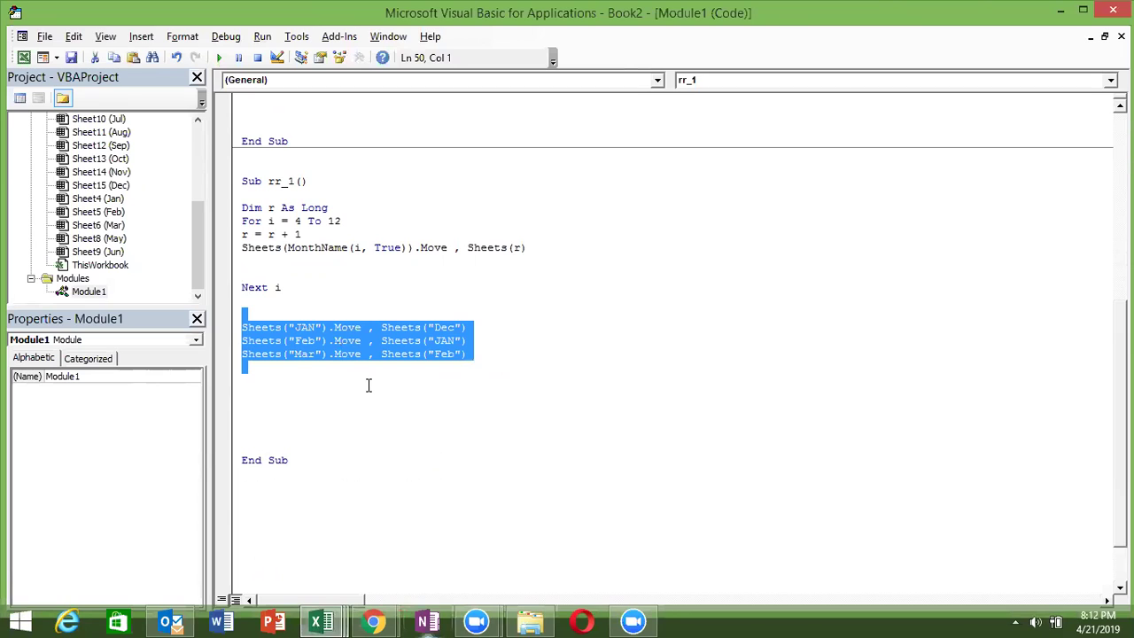
{"action": "left_click_drag", "start_coordinate": [302, 234], "coordinate": [242, 234]}
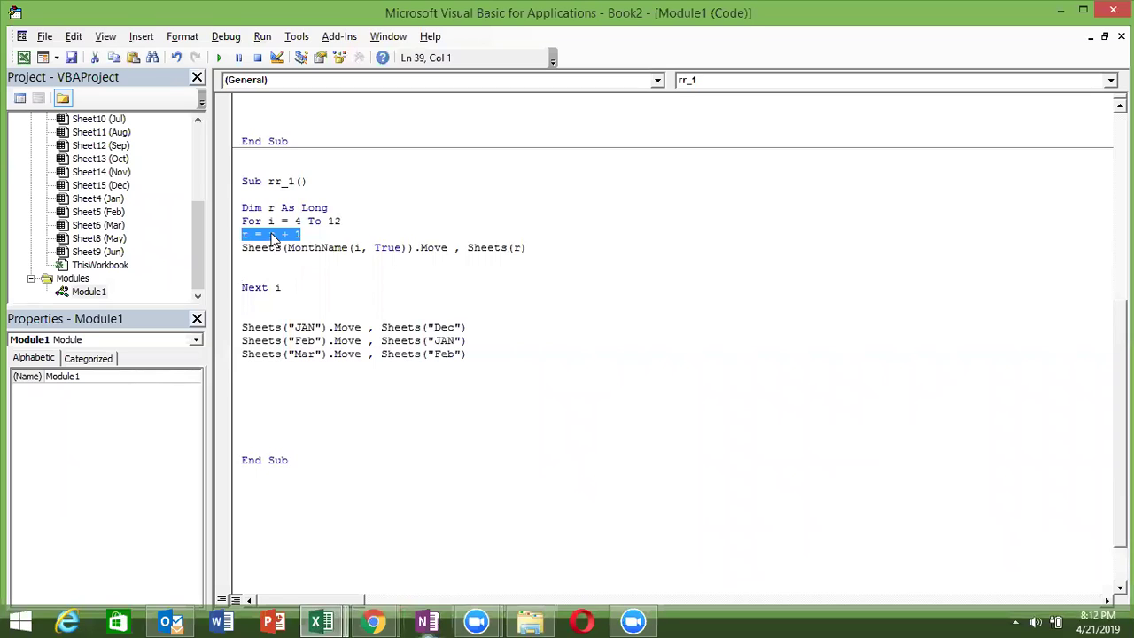
{"action": "left_click", "coordinate": [386, 296]}
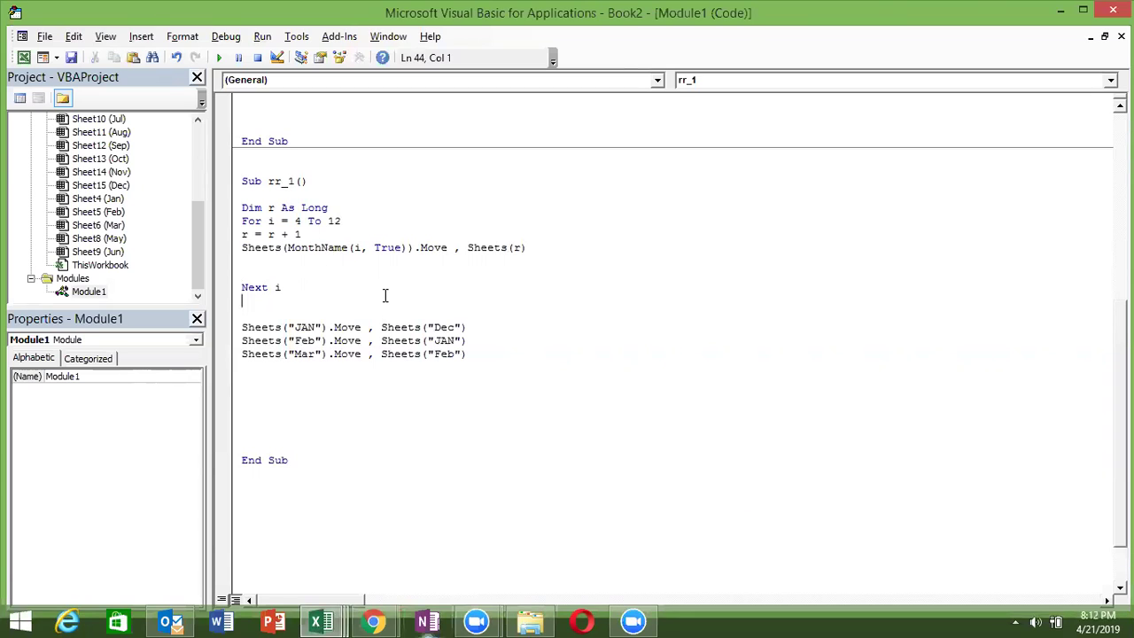
{"action": "left_click", "coordinate": [468, 247]}
{"action": "left_click_drag", "start_coordinate": [469, 247], "coordinate": [555, 247]}
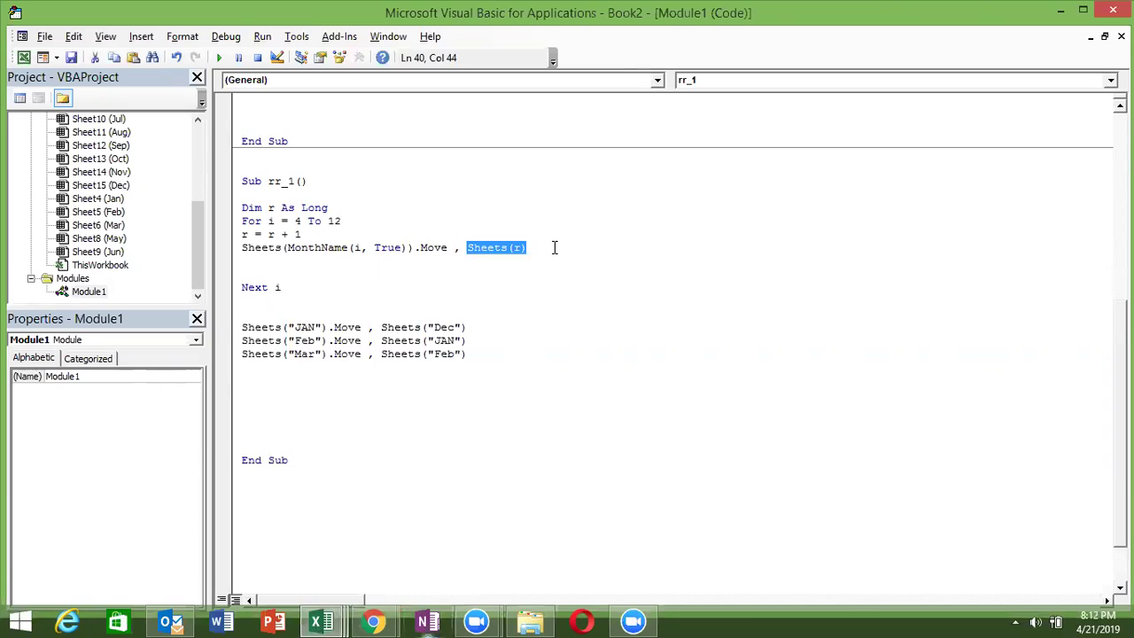
{"action": "left_click_drag", "start_coordinate": [293, 247], "coordinate": [412, 247]}
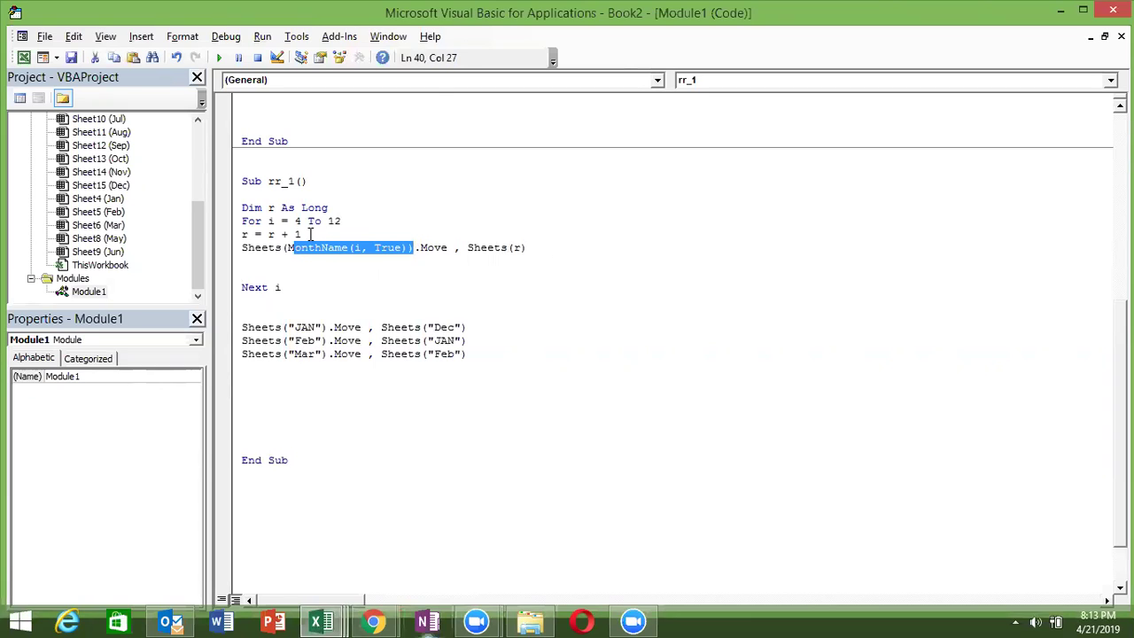
{"action": "left_click_drag", "start_coordinate": [306, 234], "coordinate": [225, 234]}
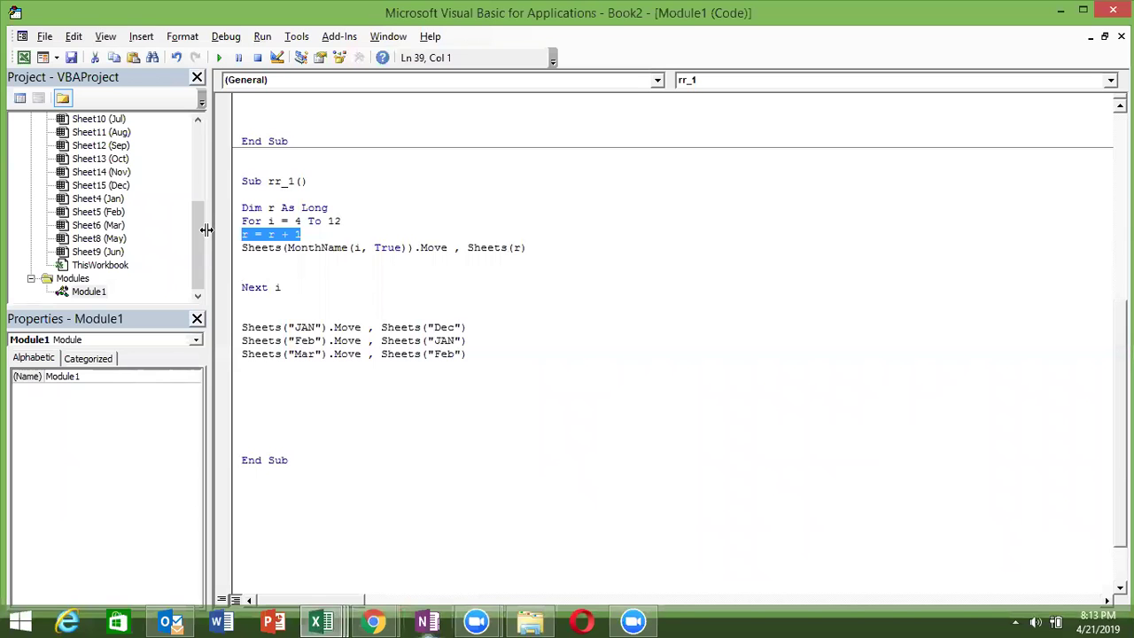
- Switch to the Gmail window in Chrome and return to the inbox list
{"action": "left_click", "coordinate": [320, 621]}
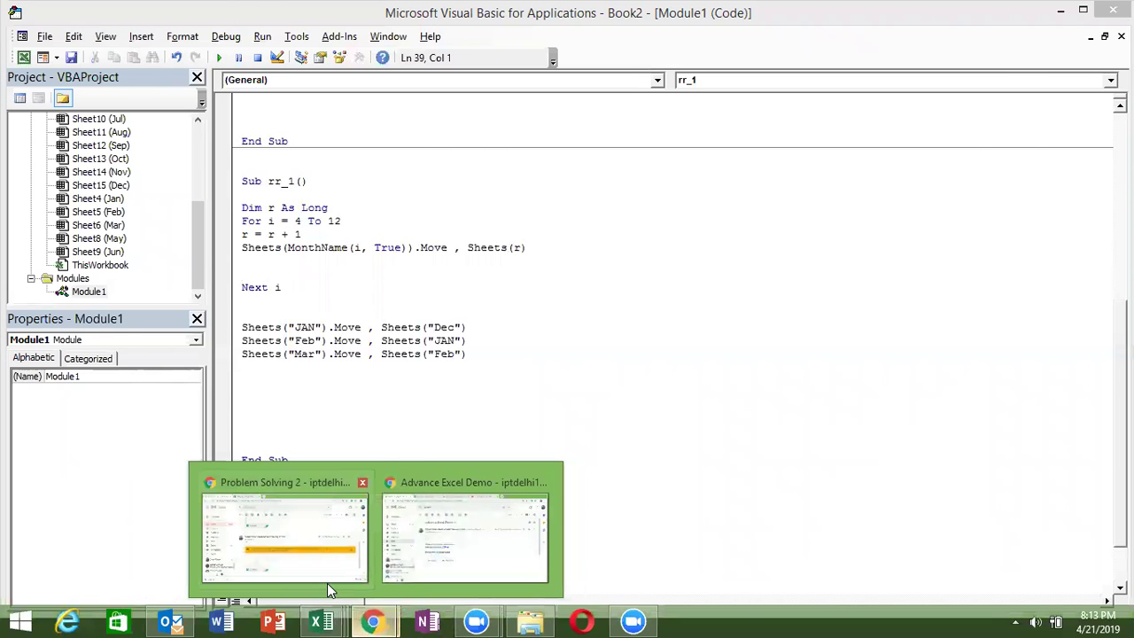
{"action": "left_click", "coordinate": [330, 560]}
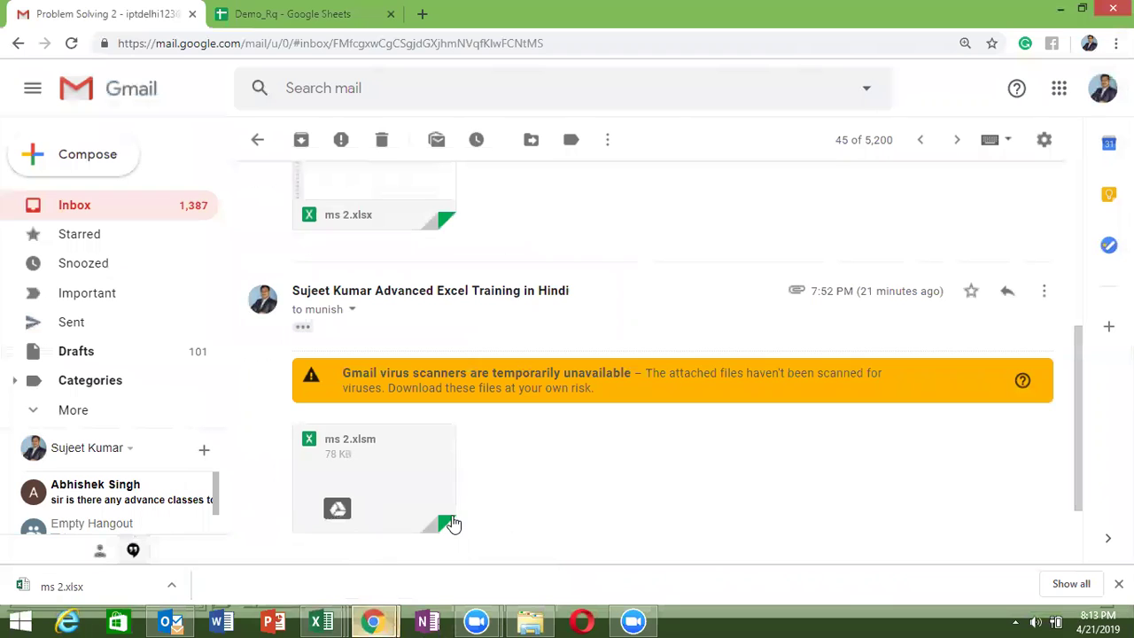
{"action": "scroll", "coordinate": [452, 524], "scroll_direction": "down", "scroll_amount": 1}
{"action": "scroll", "coordinate": [451, 523], "scroll_direction": "up", "scroll_amount": 2}
{"action": "scroll", "coordinate": [452, 523], "scroll_direction": "up", "scroll_amount": 5}
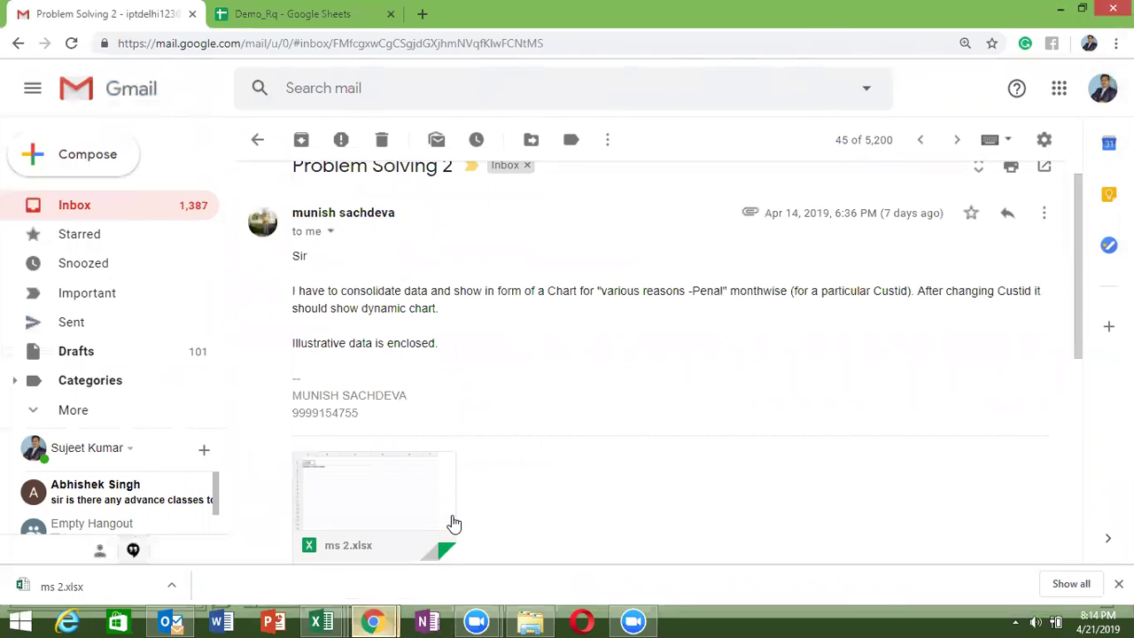
{"action": "left_click", "coordinate": [76, 209]}
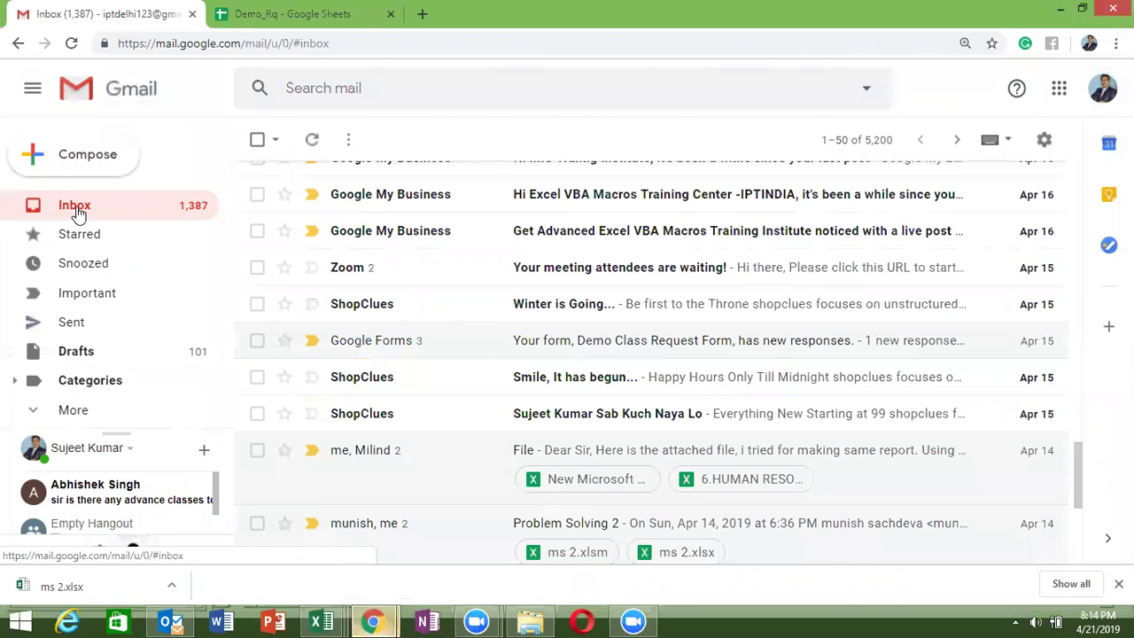
{"action": "mouse_move", "coordinate": [619, 523]}
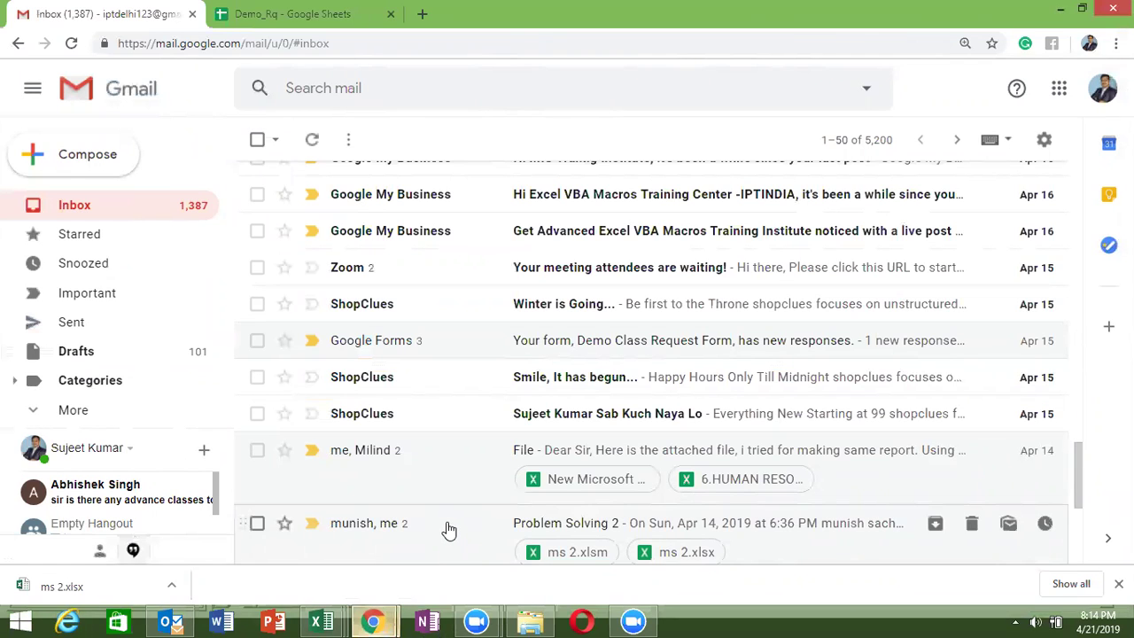
- Open the Problem Solving 1 email and download its ms.xlsx attachment
{"action": "left_click_drag", "start_coordinate": [1080, 480], "coordinate": [1082, 513]}
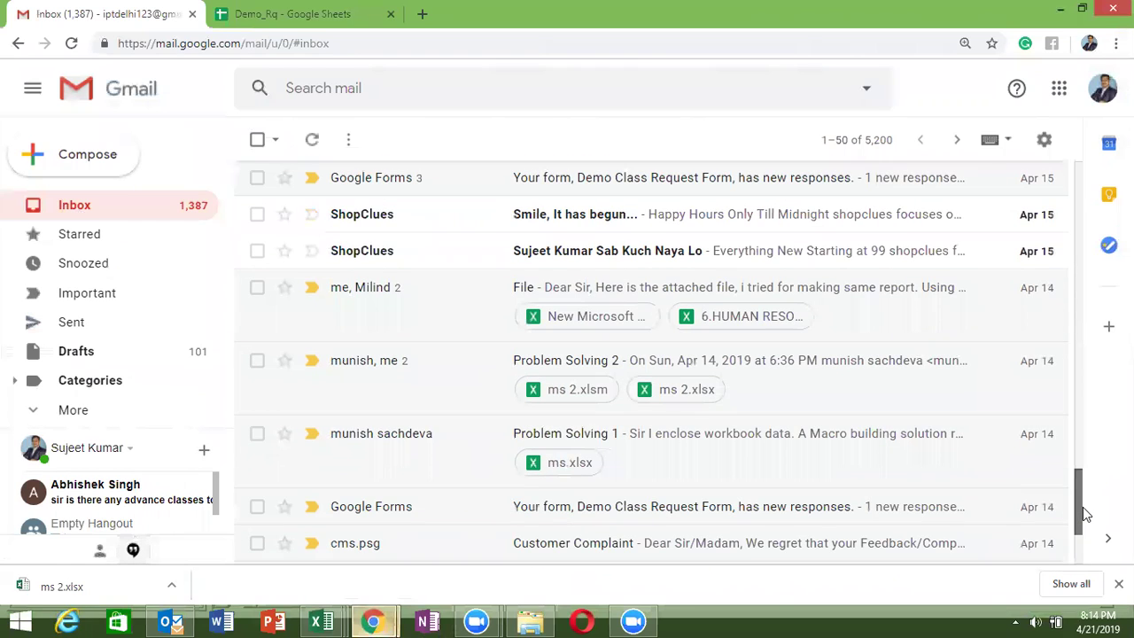
{"action": "left_click", "coordinate": [820, 475]}
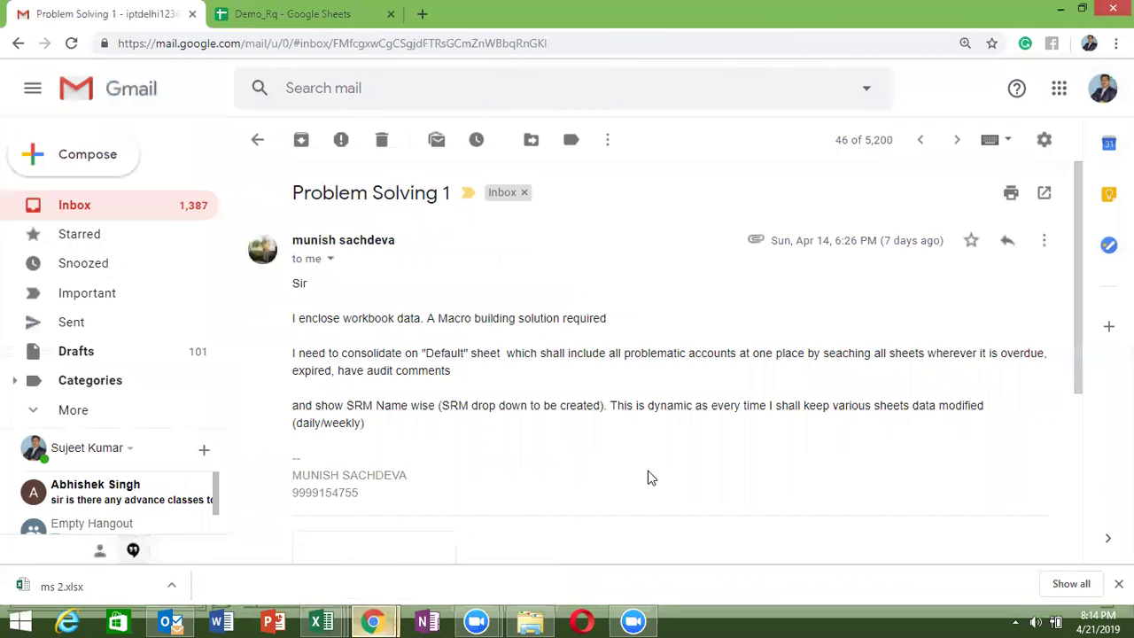
{"action": "left_click_drag", "start_coordinate": [1077, 316], "coordinate": [1071, 367]}
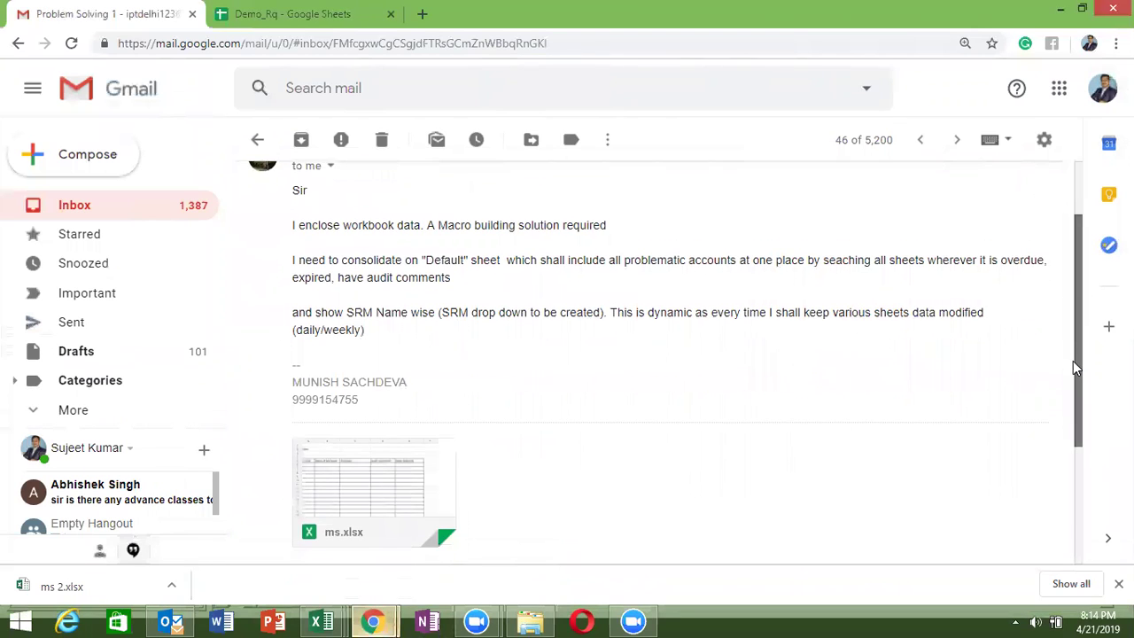
{"action": "left_click", "coordinate": [340, 505]}
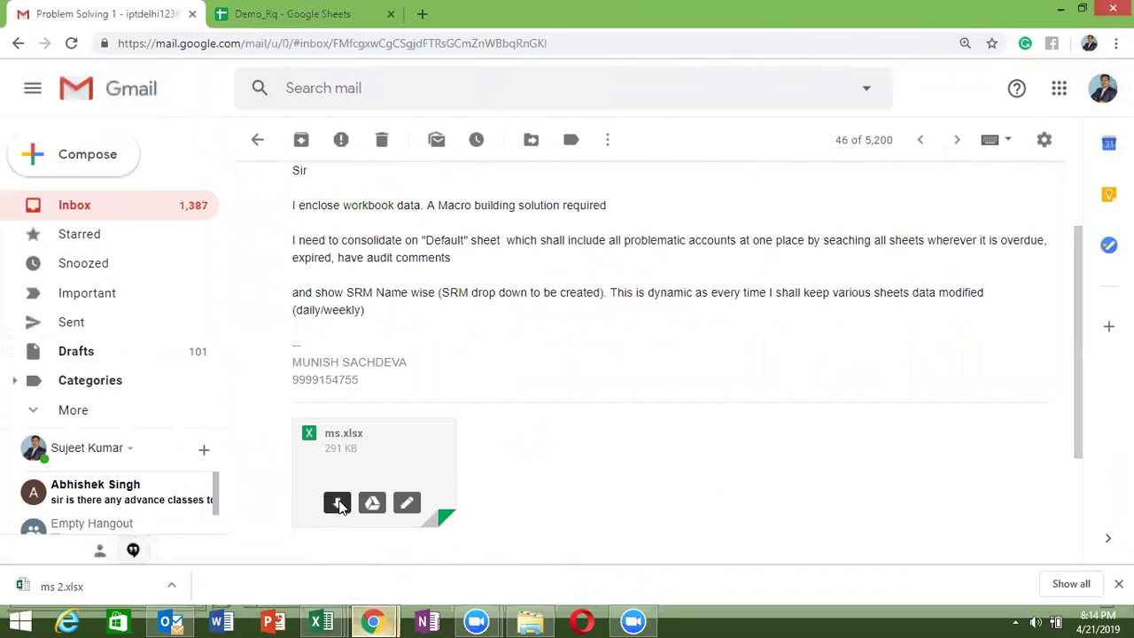